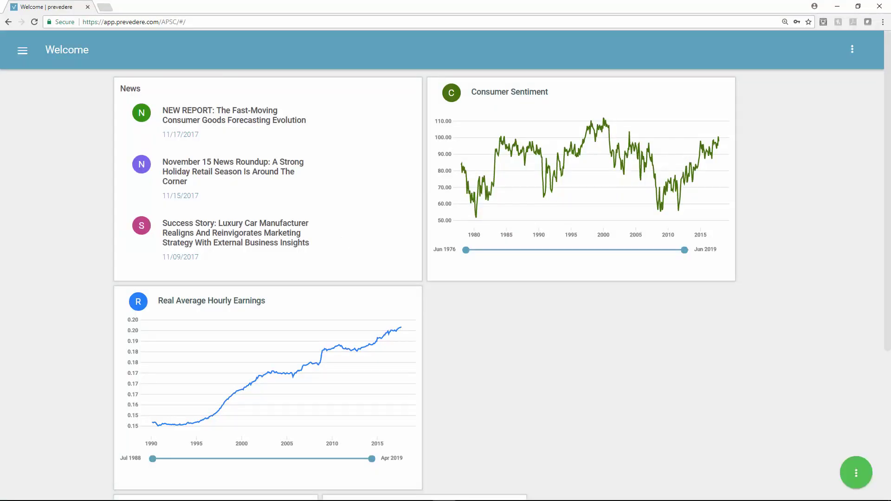
- Search the Indicators page for #manufacturing
left_click(23, 51)
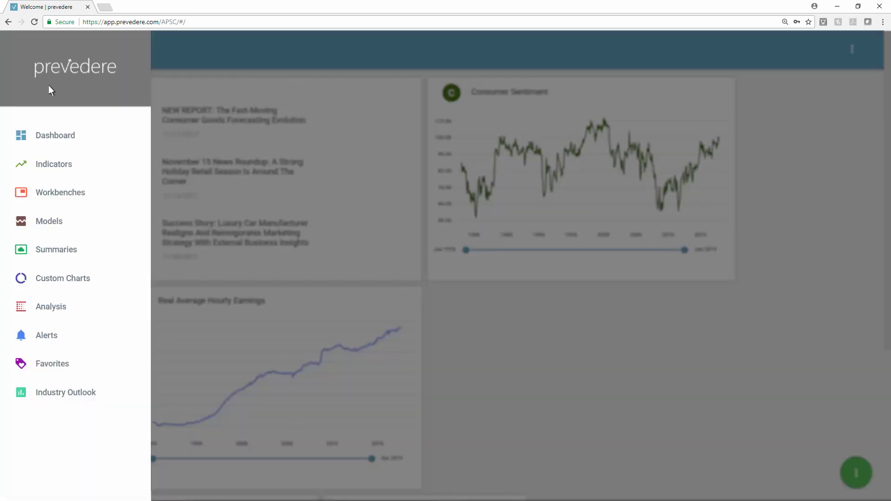
left_click(72, 172)
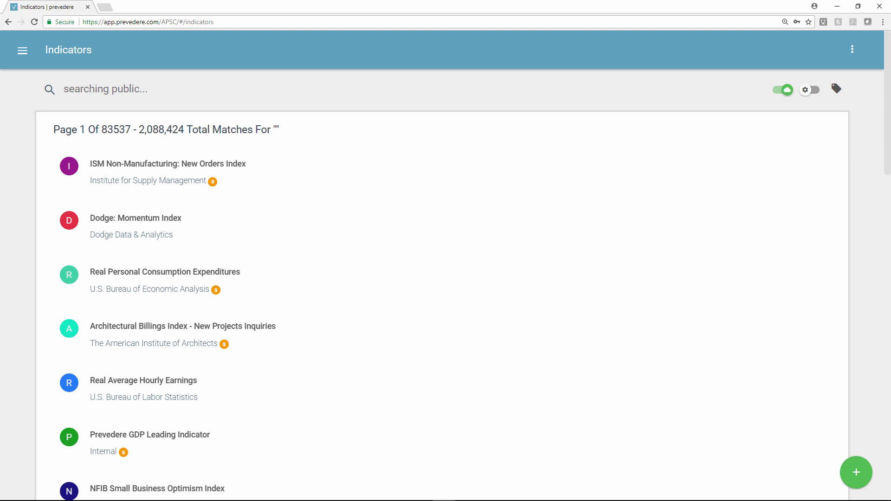
left_click(80, 99)
type("#manufacturing")
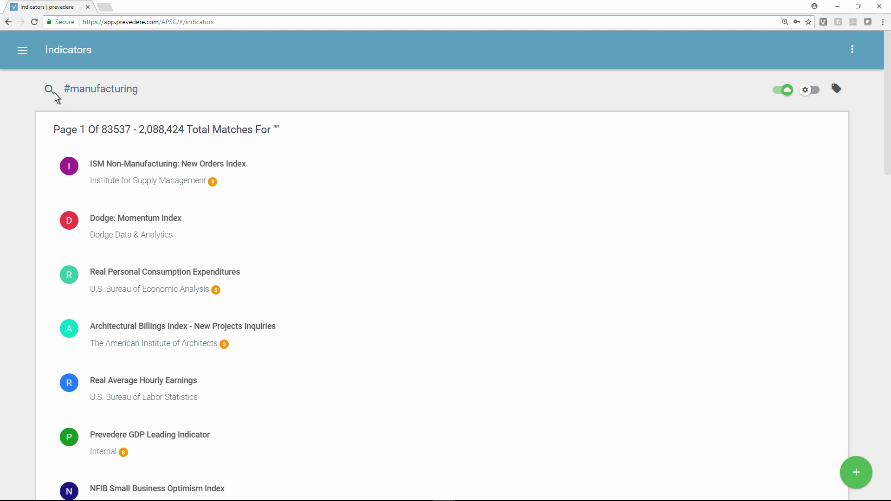
left_click(51, 92)
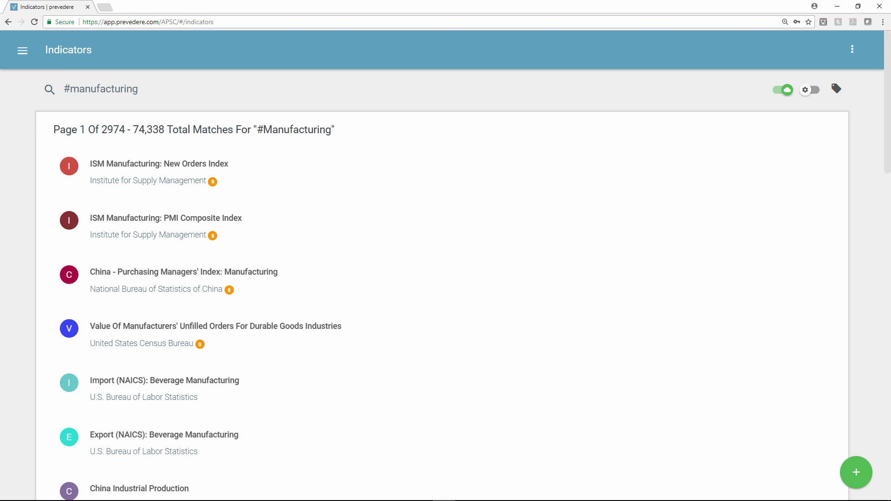
- Review tag categories without filtering, then open the ISM Manufacturing: New Orders Index details
left_click(835, 93)
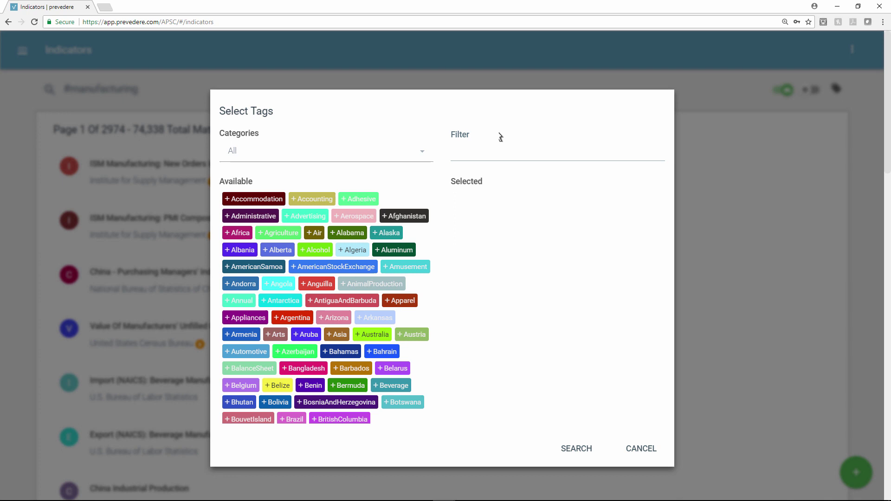
left_click(422, 153)
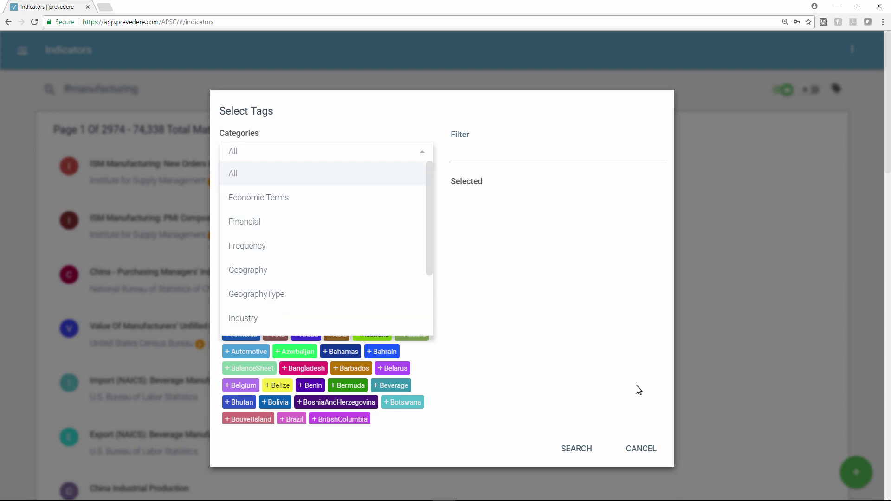
left_click(653, 448)
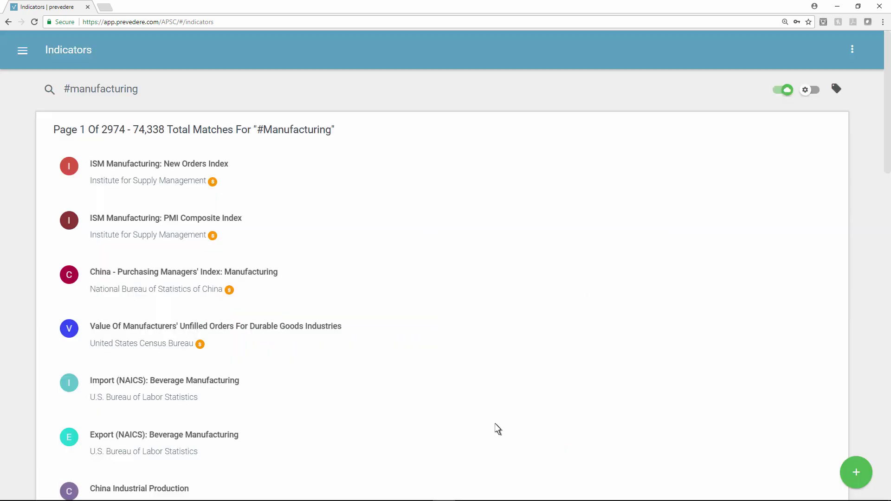
left_click(124, 189)
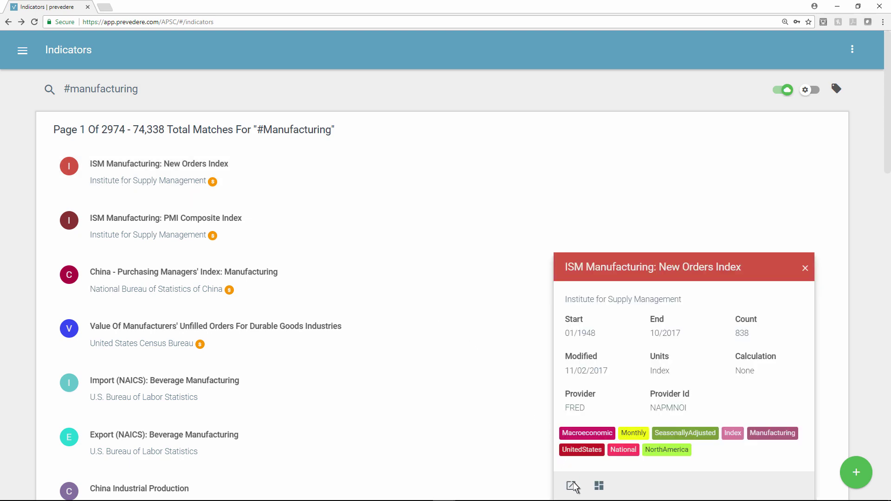
left_click(572, 485)
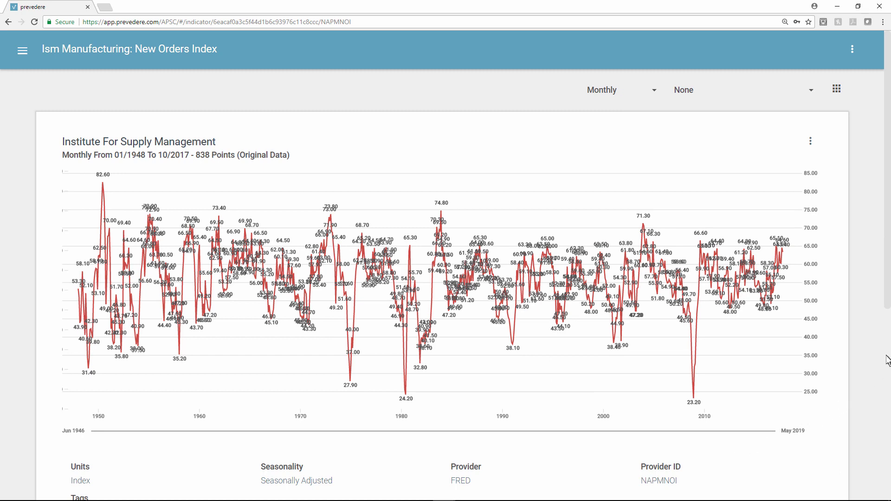
scroll(886, 364, "down", 3)
scroll(446, 278, "down", 5)
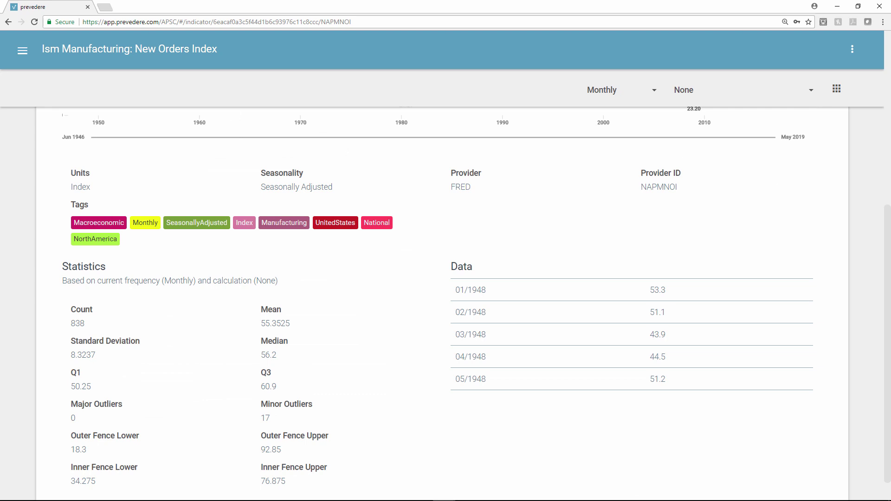
left_click(835, 91)
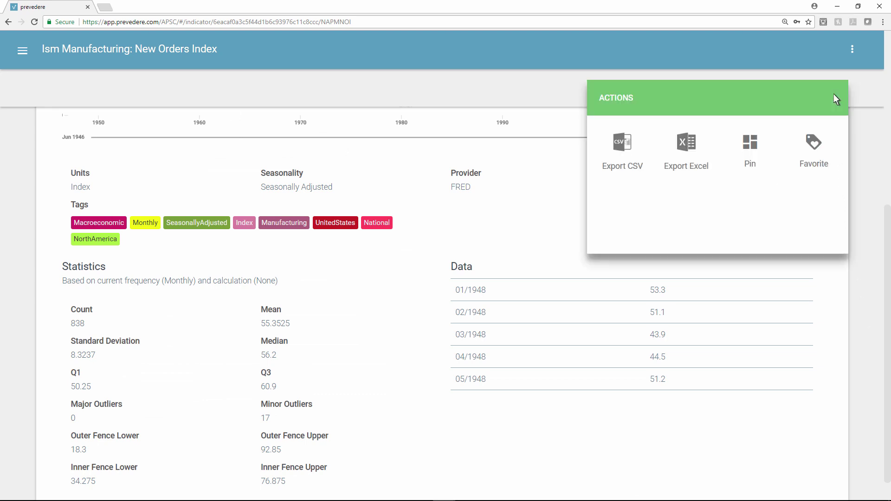
left_click(697, 179)
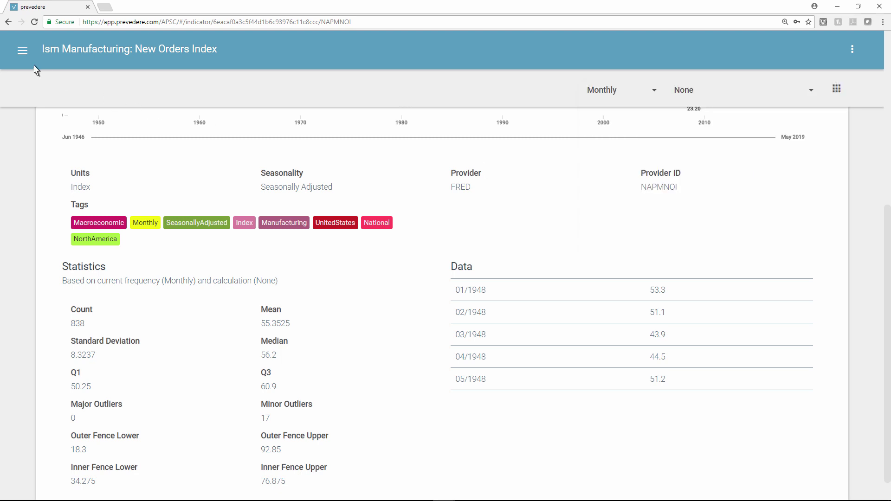
- Open the Manufacturing Industry - Data Scientist workbench from the Workbenches list
left_click(24, 55)
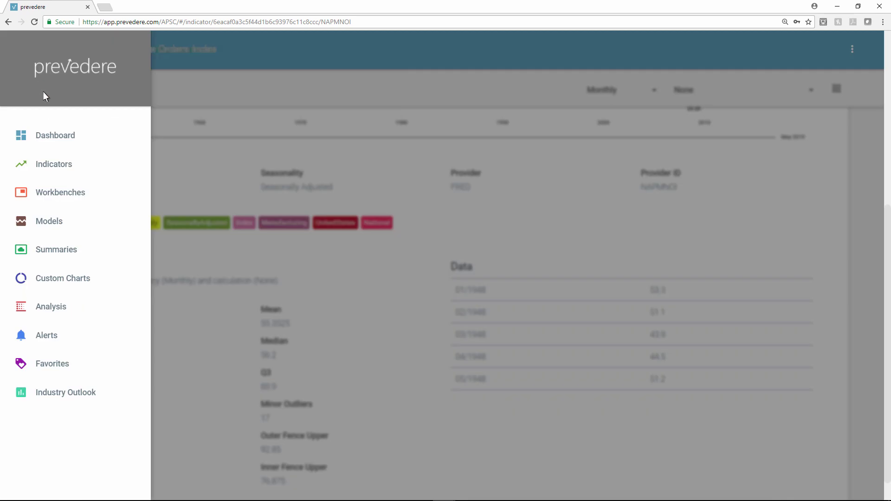
left_click(62, 193)
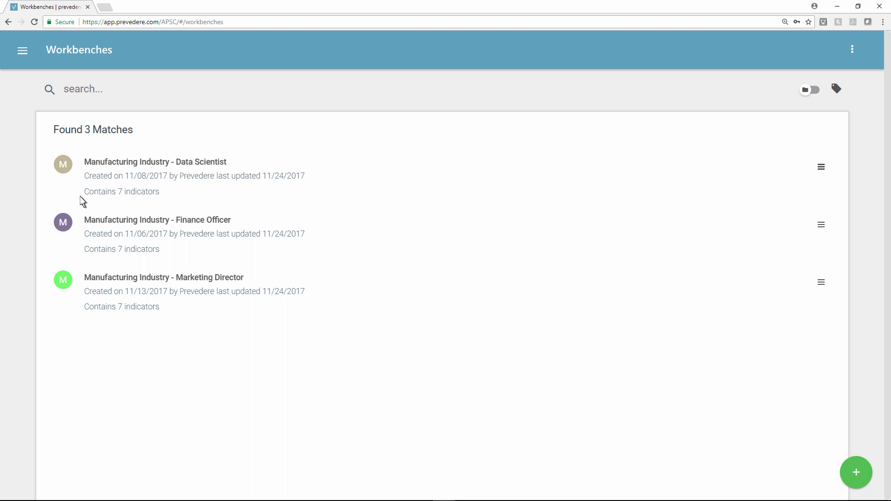
left_click(213, 167)
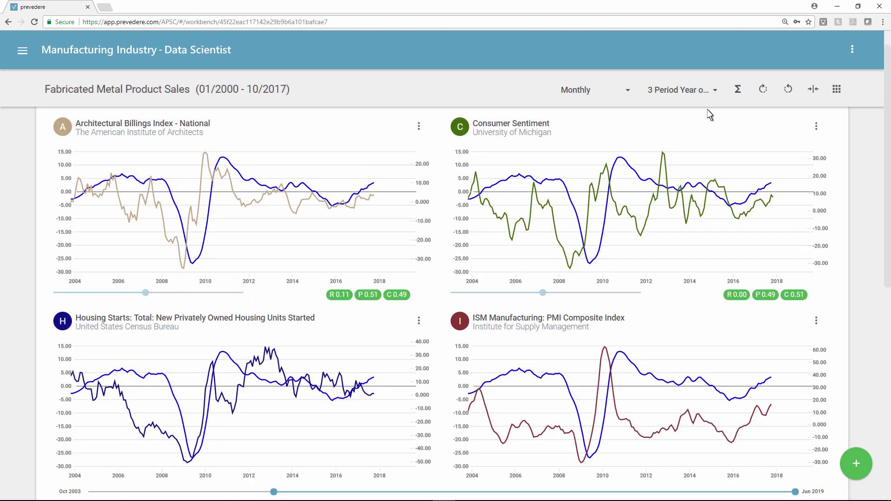
- Apply Best Statistical lead offsets (7, 10, 6 and 7 months) to all workbench indicators
left_click(738, 90)
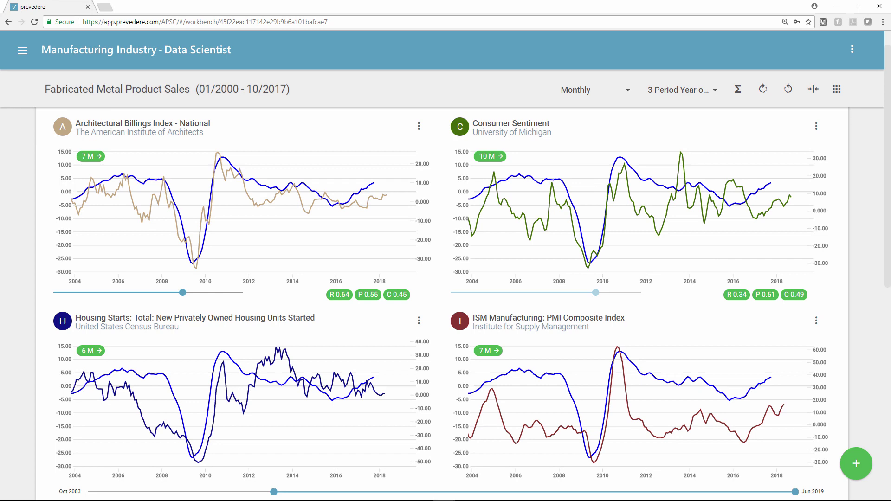
- Create a Segmented Multivariate model for Fabricated Metal Product Sales and open its Tune view
left_click(834, 93)
left_click(745, 167)
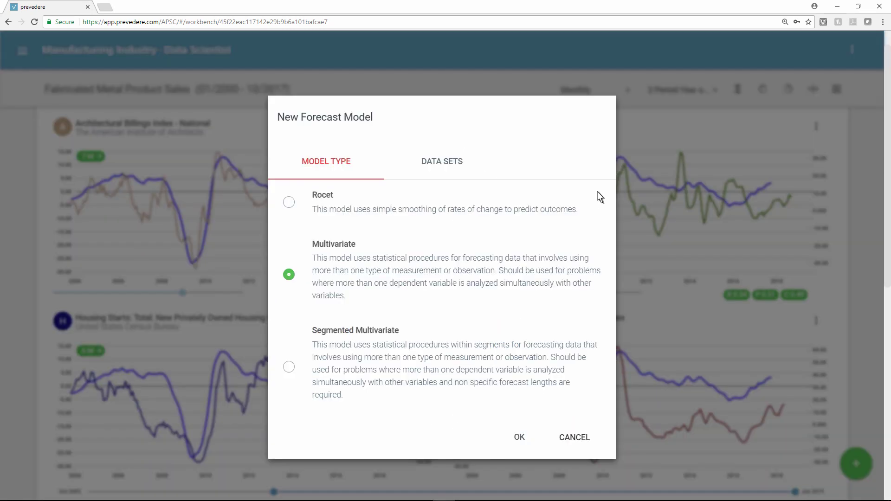
left_click(289, 370)
left_click(521, 439)
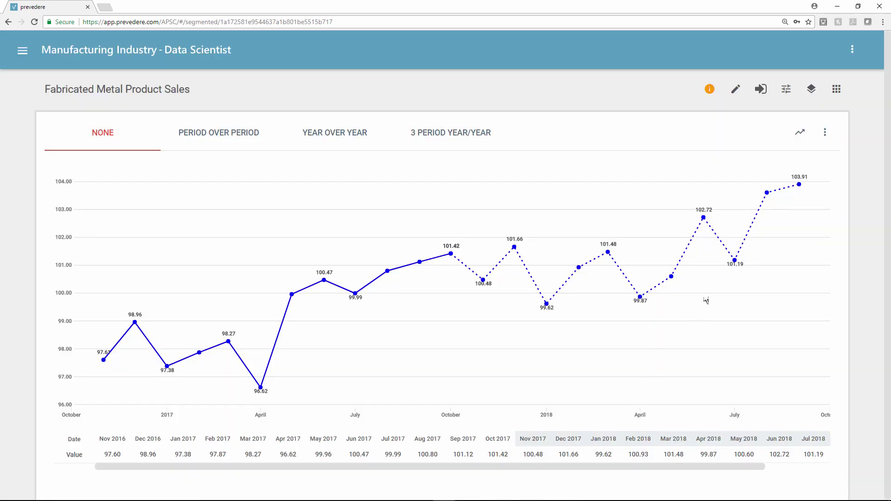
left_click(785, 90)
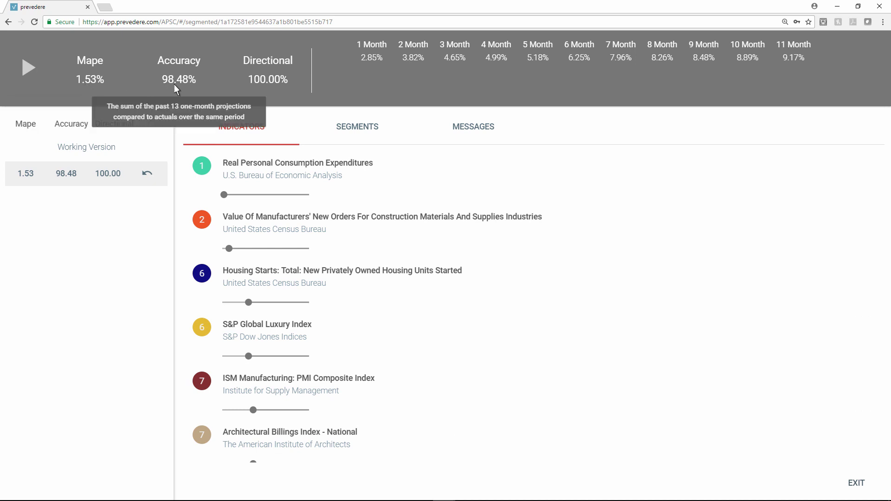
mouse_move(263, 90)
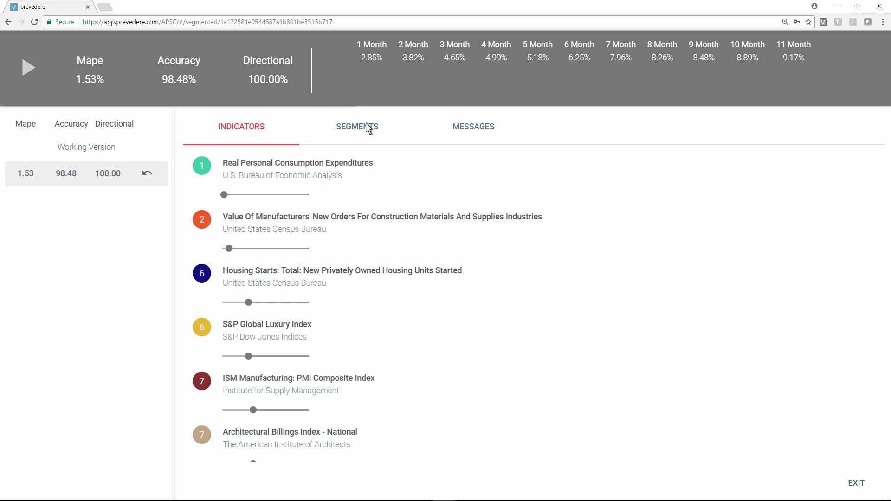
- Exclude the ISM Manufacturing: PMI Composite Index row under SEGMENTS so the model recalculates
left_click(376, 135)
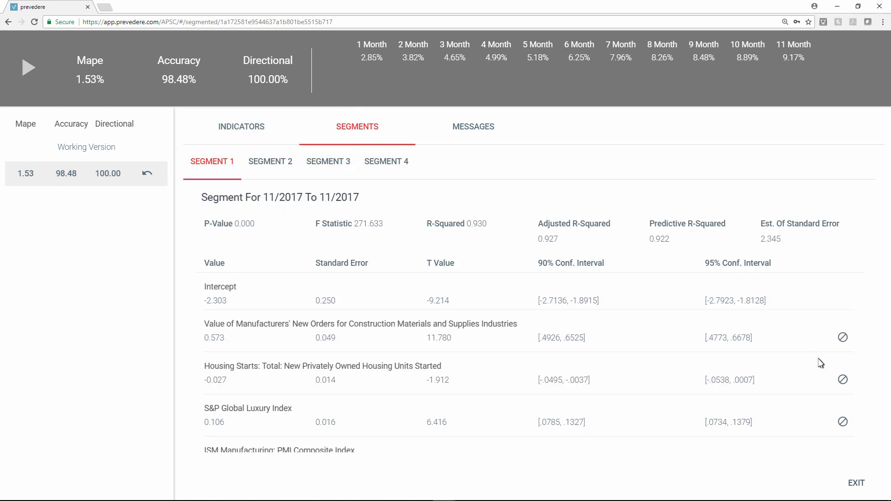
scroll(847, 395, "down", 2)
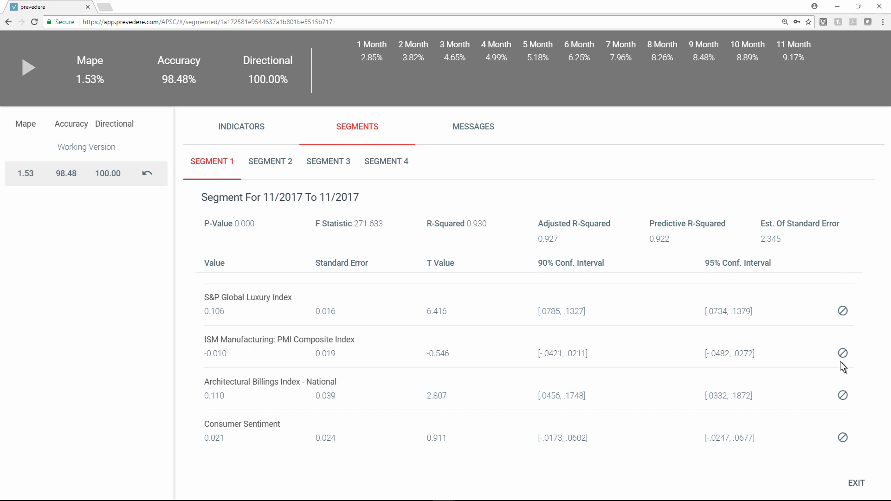
left_click(842, 353)
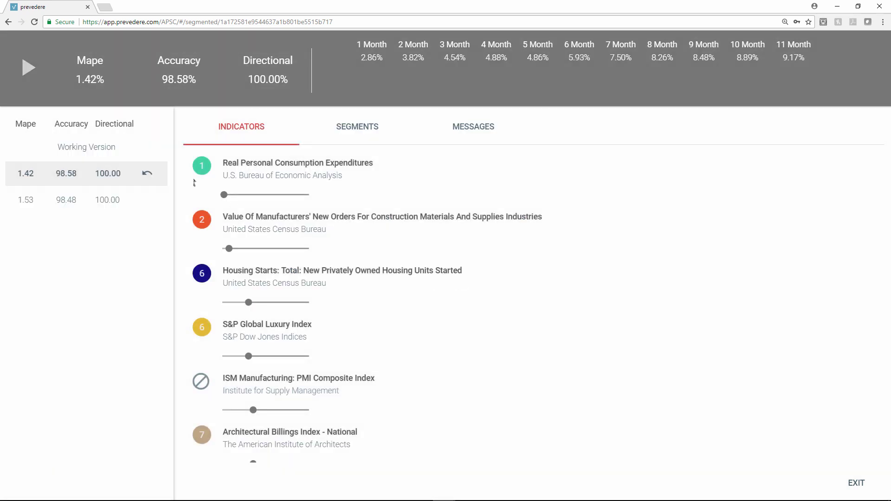
mouse_move(84, 90)
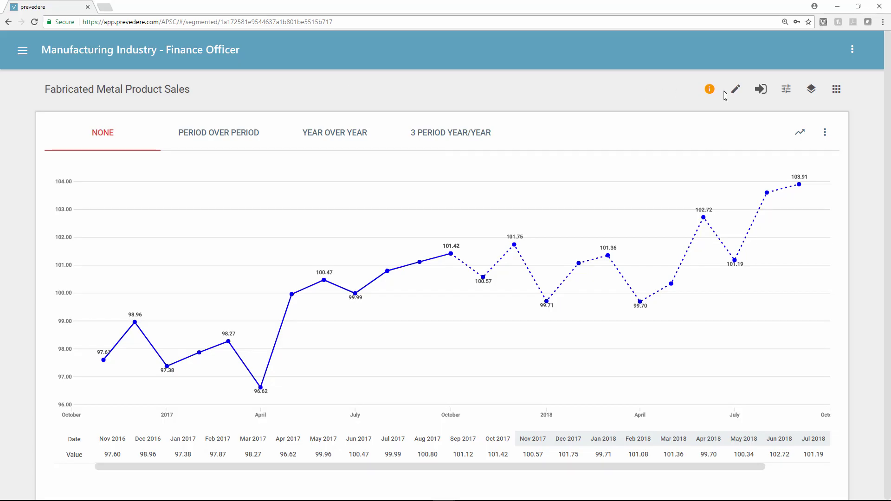
- Open the Risk report comparing the 101.12 sales target with the 103.91 forecast
left_click(835, 91)
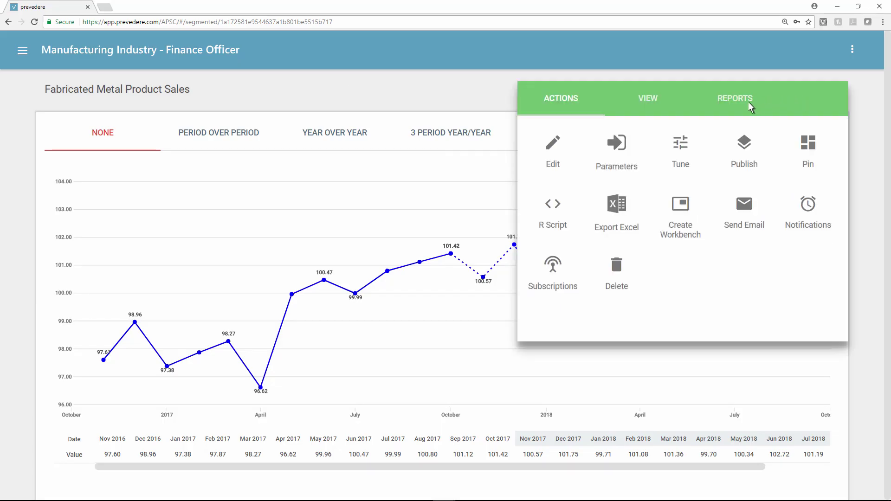
left_click(739, 105)
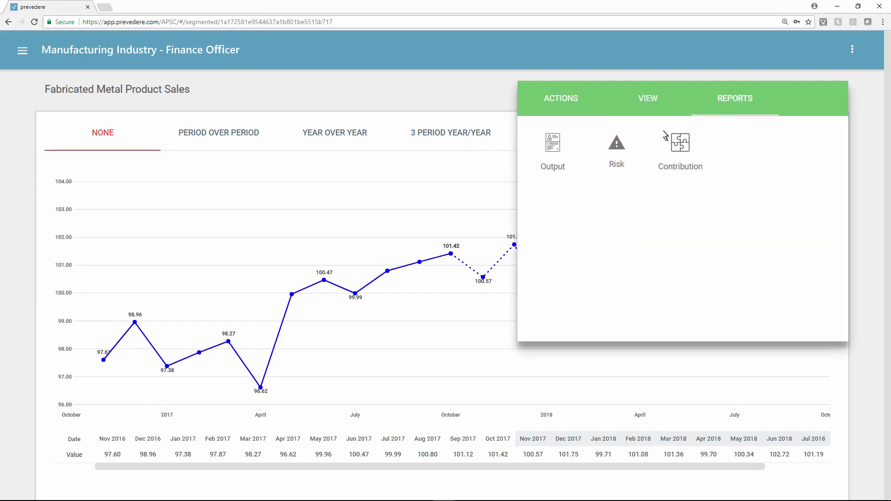
left_click(625, 172)
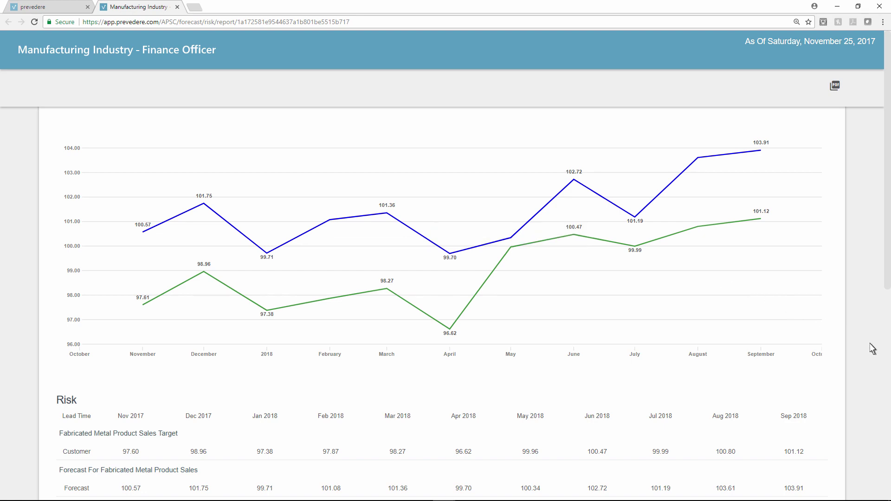
- Scroll down the Risk report to the target versus forecast table
scroll(885, 360, "down", 1)
scroll(446, 297, "down", 3)
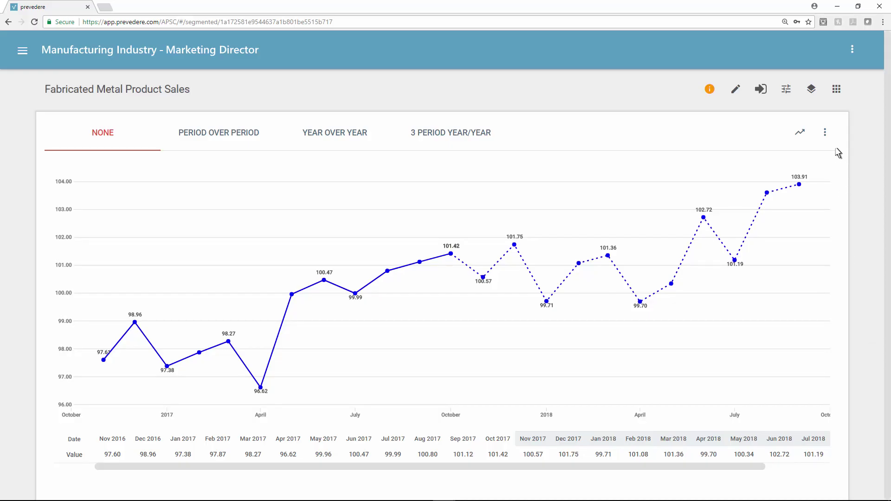
- Open the Component Contribution report and scroll to the Relative Impact pie led by 33.42%
left_click(835, 93)
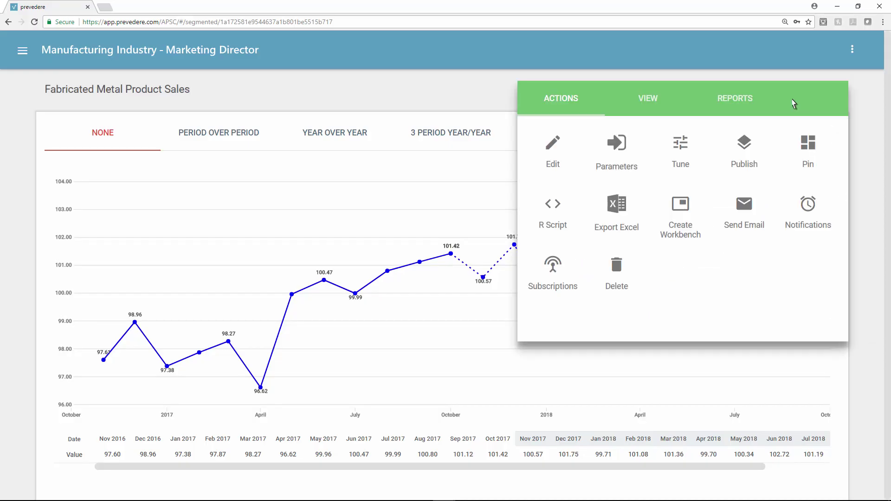
left_click(743, 105)
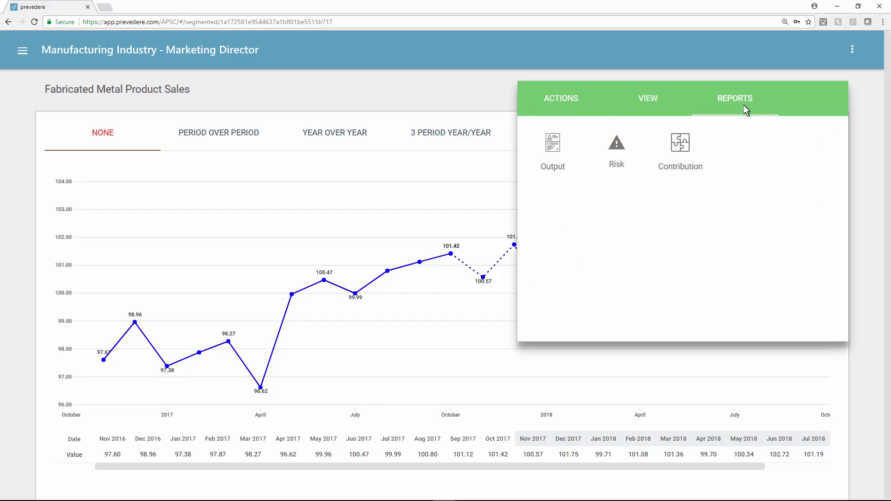
left_click(688, 177)
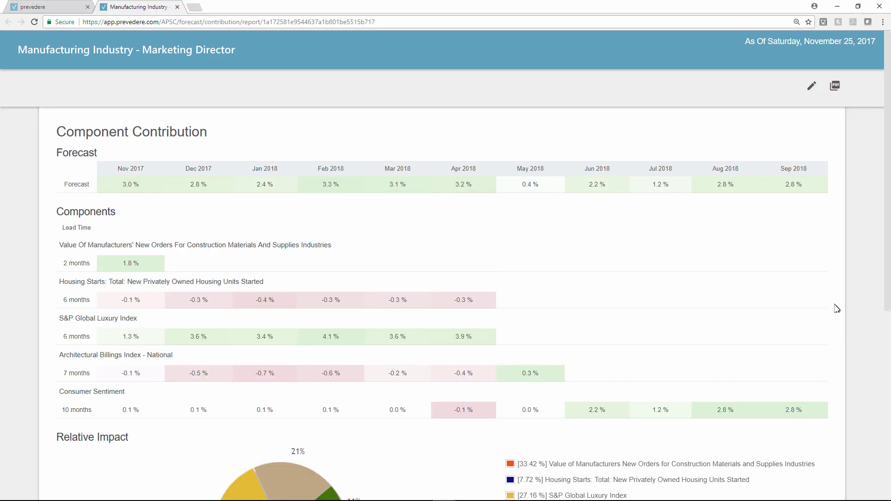
scroll(888, 447, "down", 3)
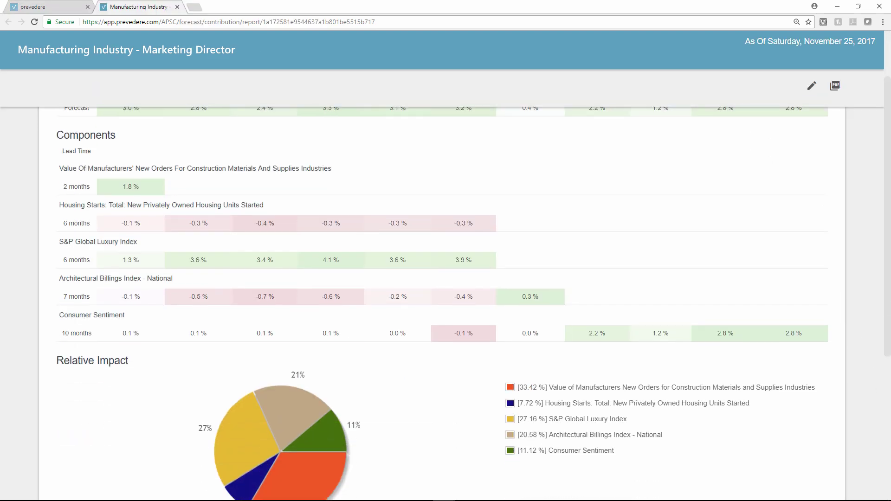
scroll(473, 266, "down", 2)
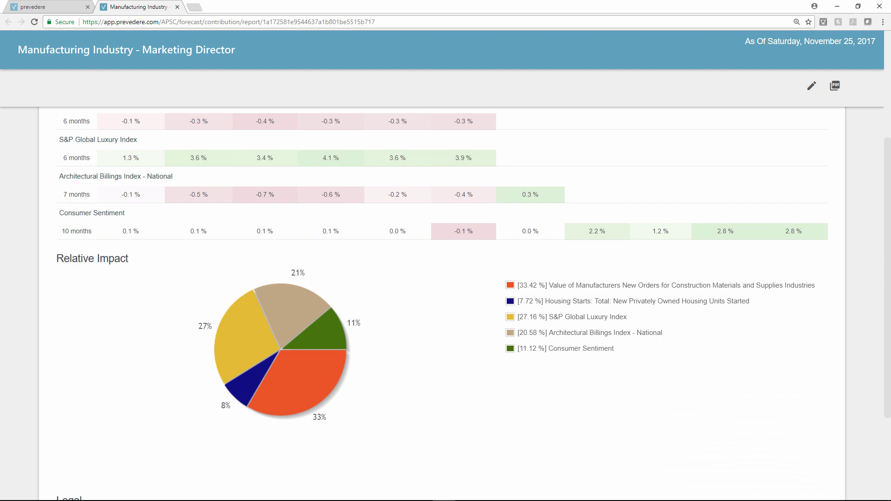